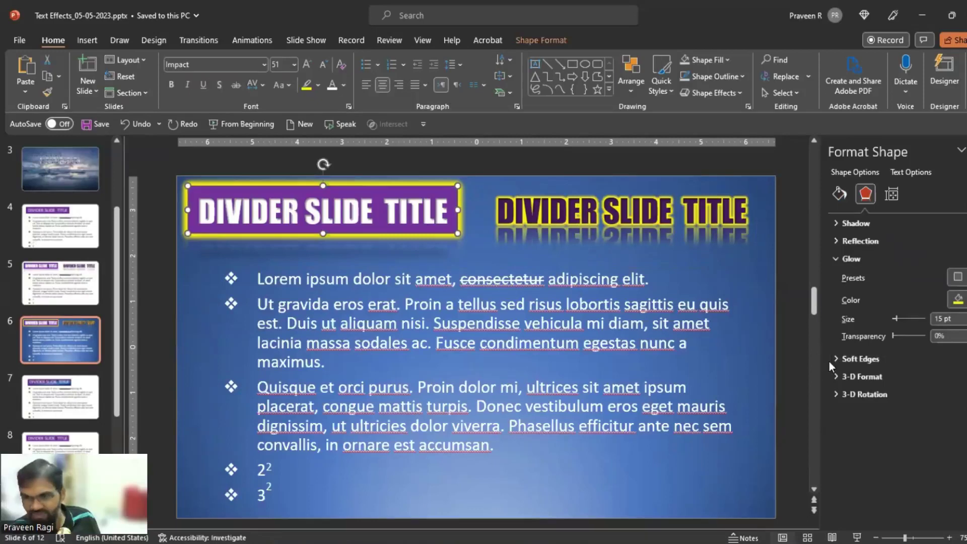
# Step: Duplicate slide 6 with Ctrl+D to make slide 7 and select its left title box
pyautogui.click(793, 292)
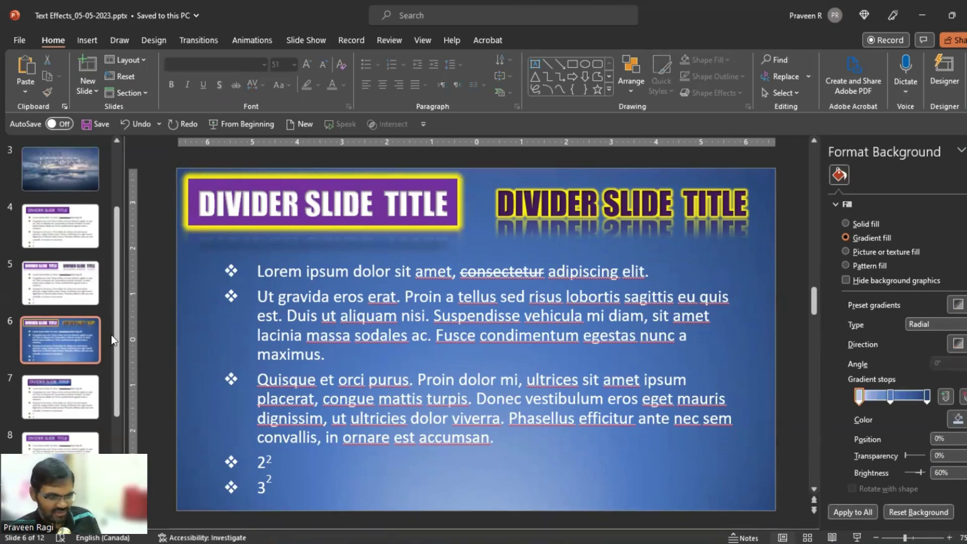
pyautogui.hotkey('ctrl', 'd')
pyautogui.click(422, 202)
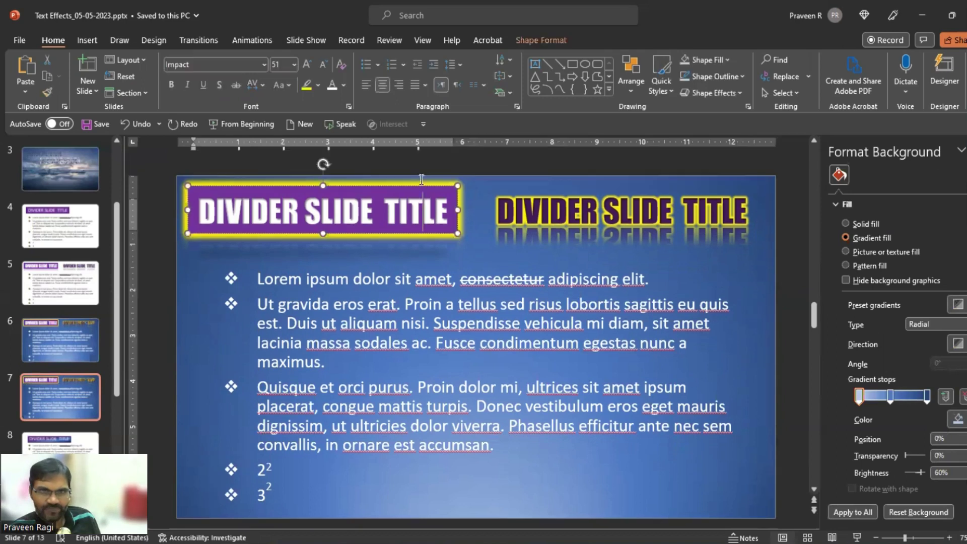
pyautogui.click(421, 186)
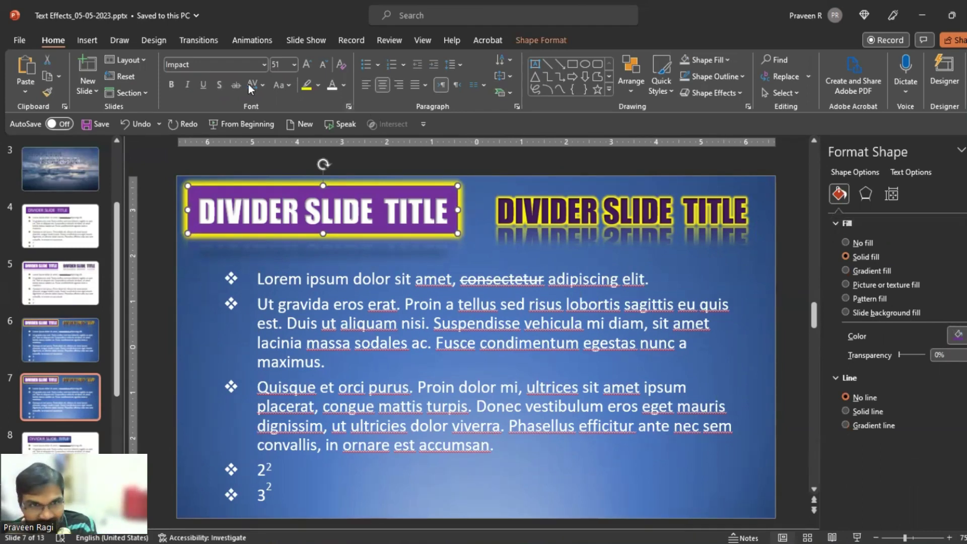
# Step: Clear the left title's formatting to plain Calibri Light 47 pt text and reselect its box
pyautogui.click(344, 62)
pyautogui.click(378, 169)
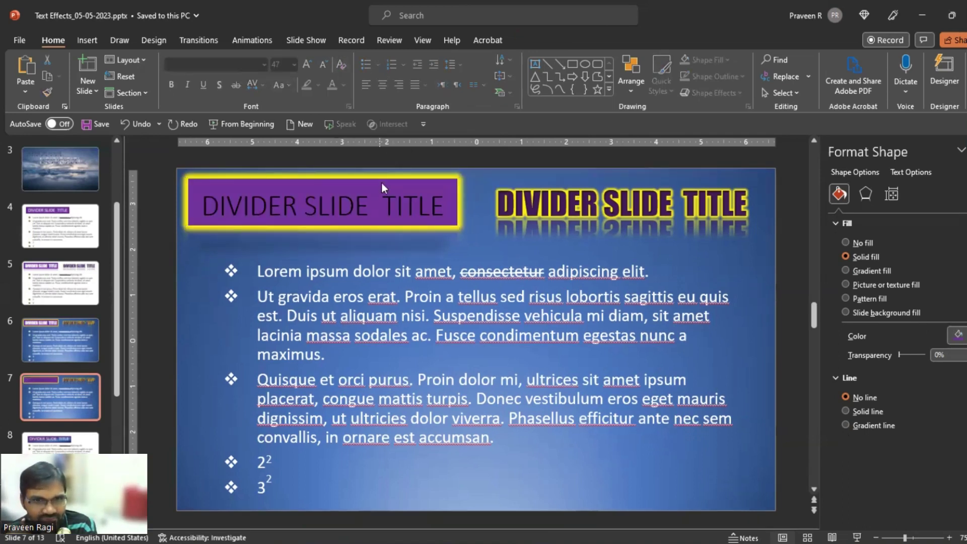
pyautogui.click(380, 176)
pyautogui.click(383, 181)
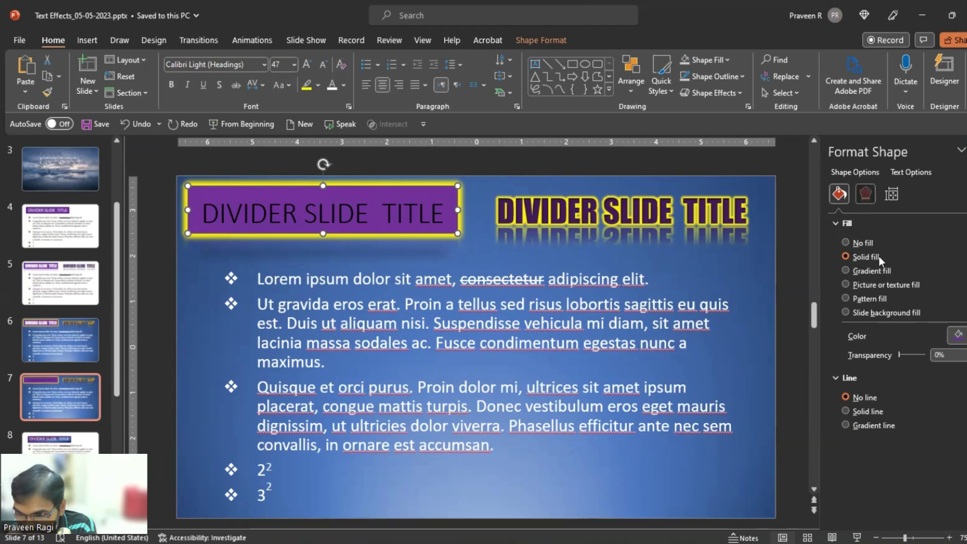
pyautogui.click(862, 196)
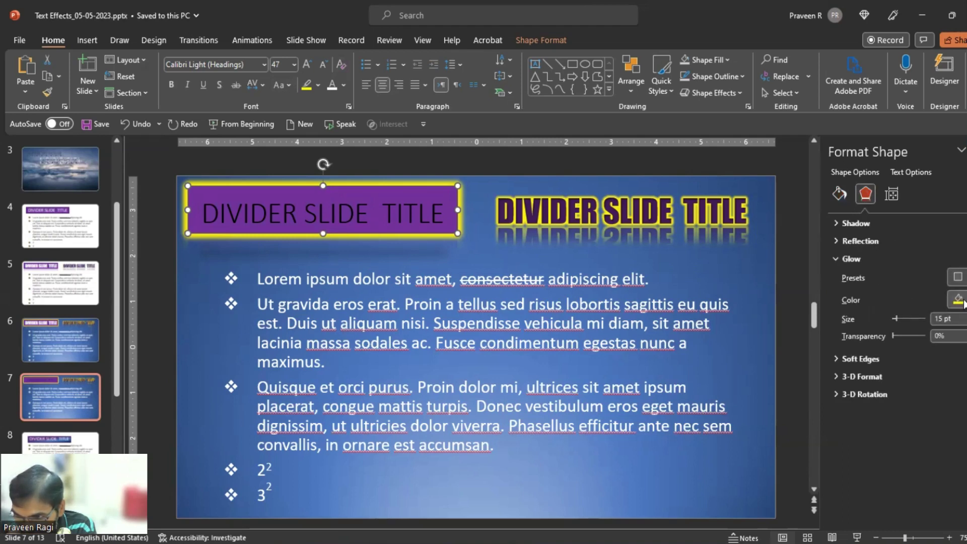
# Step: Set the left title box to No Glow, No Reflection and No Shadow
pyautogui.click(957, 277)
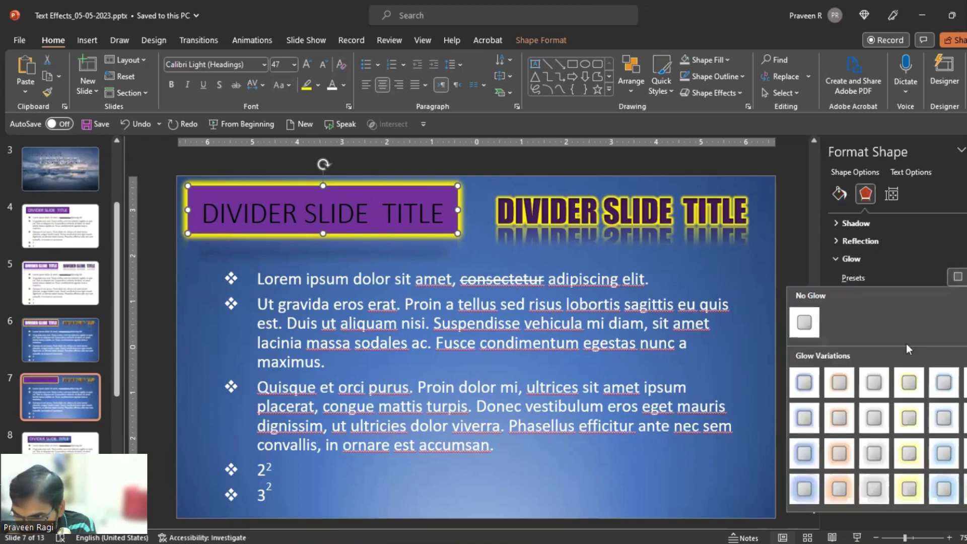
pyautogui.click(804, 321)
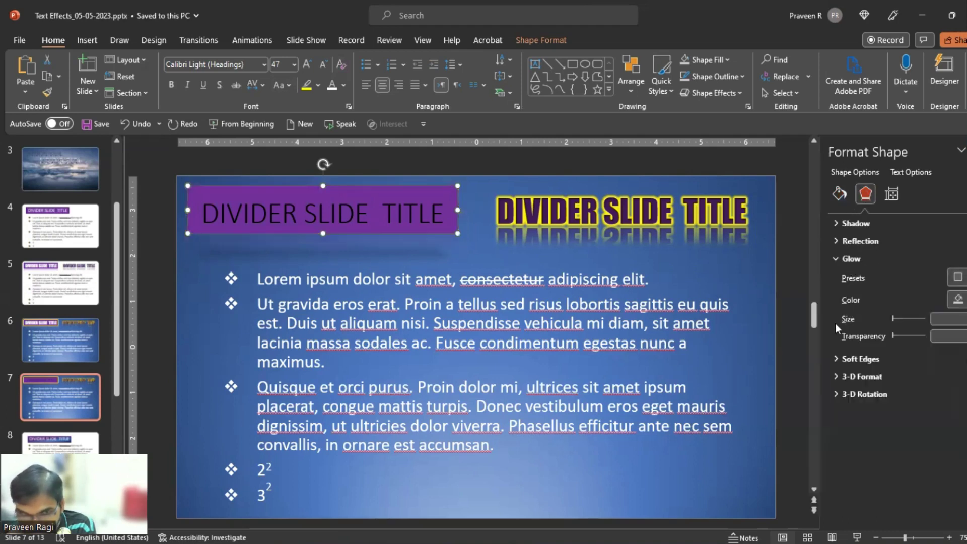
pyautogui.click(838, 237)
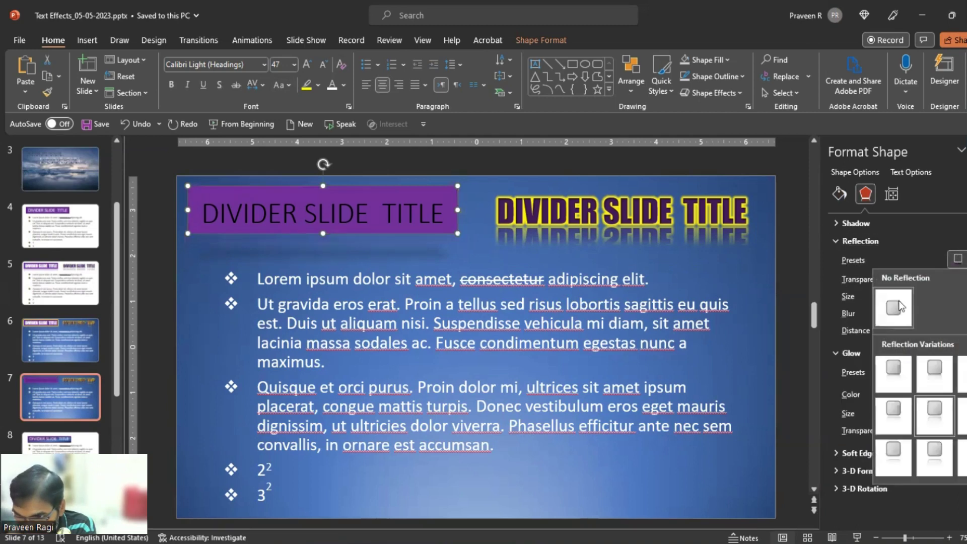
pyautogui.click(902, 305)
pyautogui.click(856, 223)
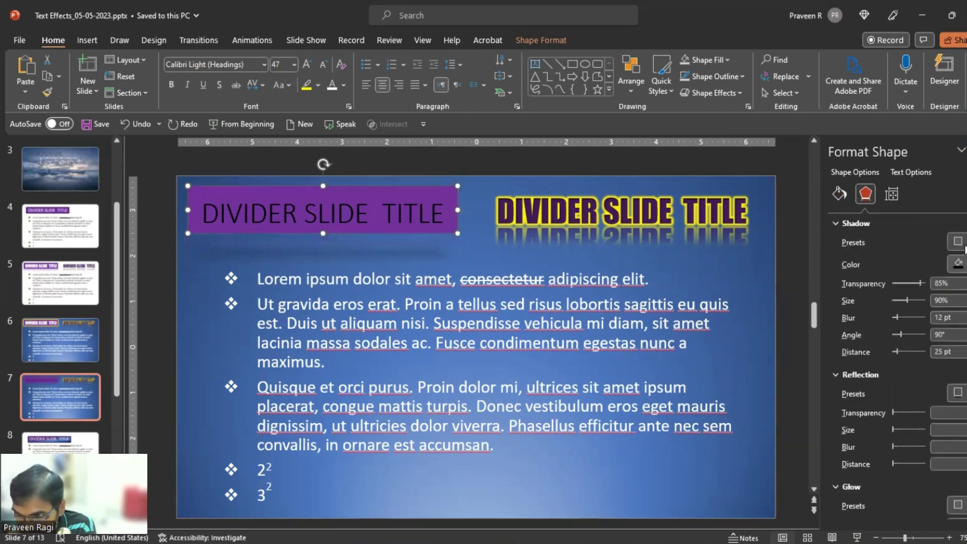
pyautogui.click(958, 241)
pyautogui.scroll(3, 915, 321)
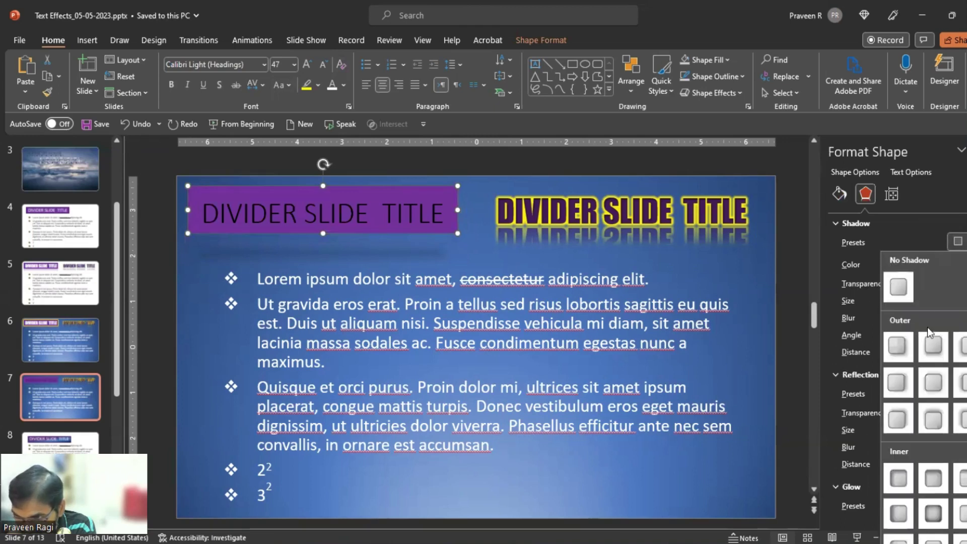
pyautogui.click(898, 221)
pyautogui.scroll(-1, 431, 209)
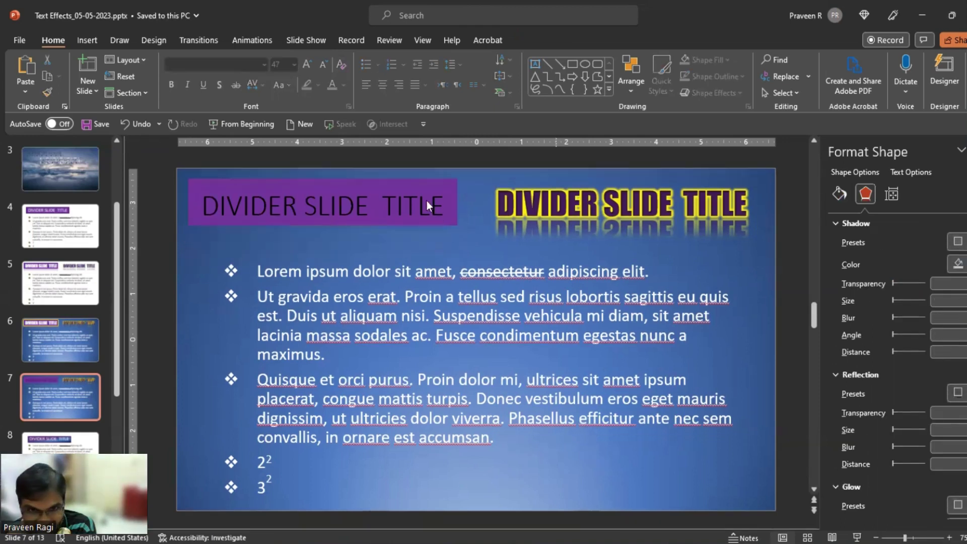
# Step: Nudge the purple title box slightly up and right and collapse the effect sections
pyautogui.click(431, 190)
pyautogui.click(430, 196)
pyautogui.moveTo(431, 193); pyautogui.dragTo(437, 186)
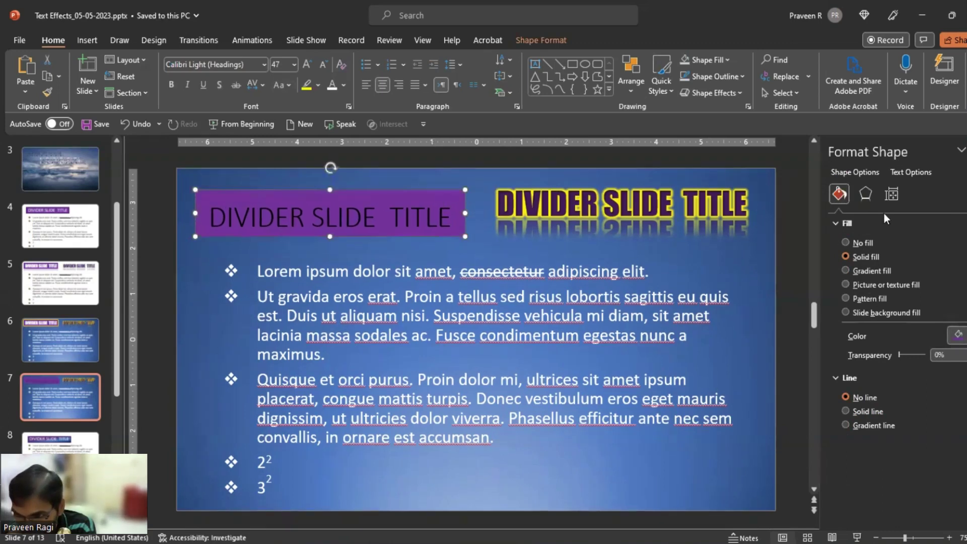
pyautogui.click(865, 194)
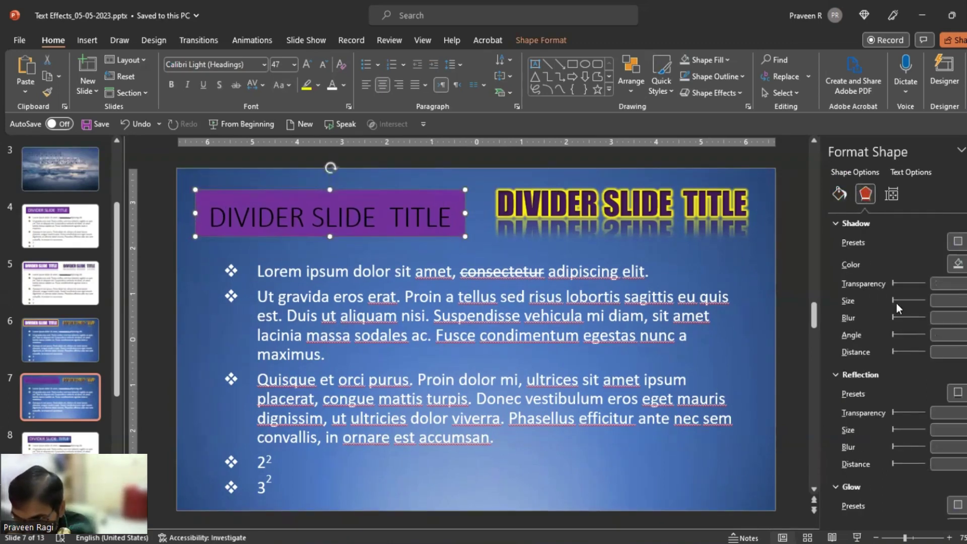
pyautogui.click(838, 224)
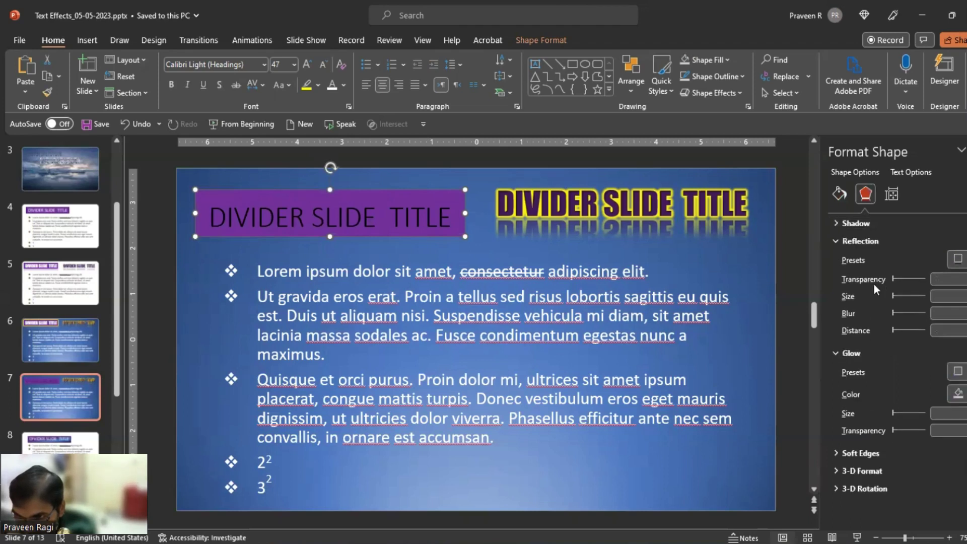
pyautogui.click(836, 241)
pyautogui.click(837, 259)
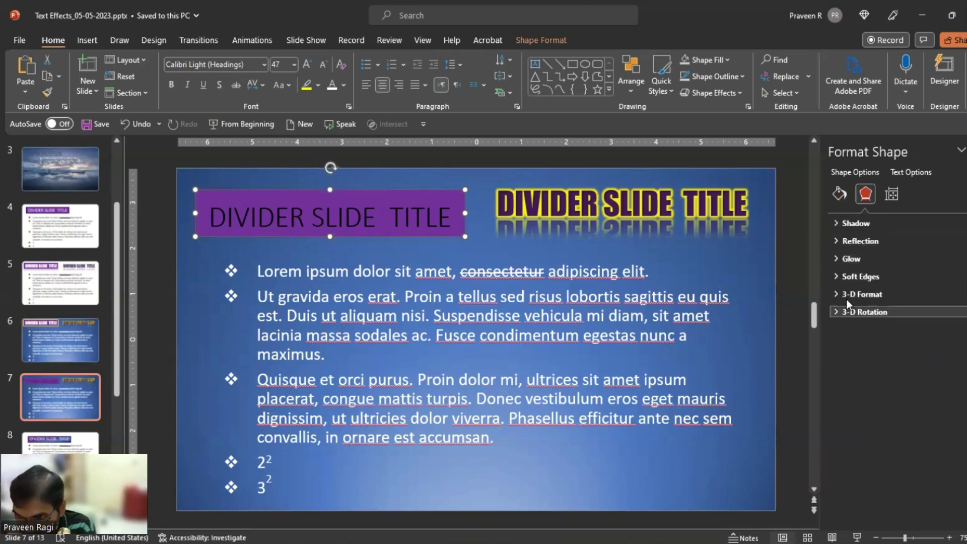
# Step: Try 25, 2.5 and 5 pt soft-edge presets on the purple box, settling on 10 pt
pyautogui.click(836, 276)
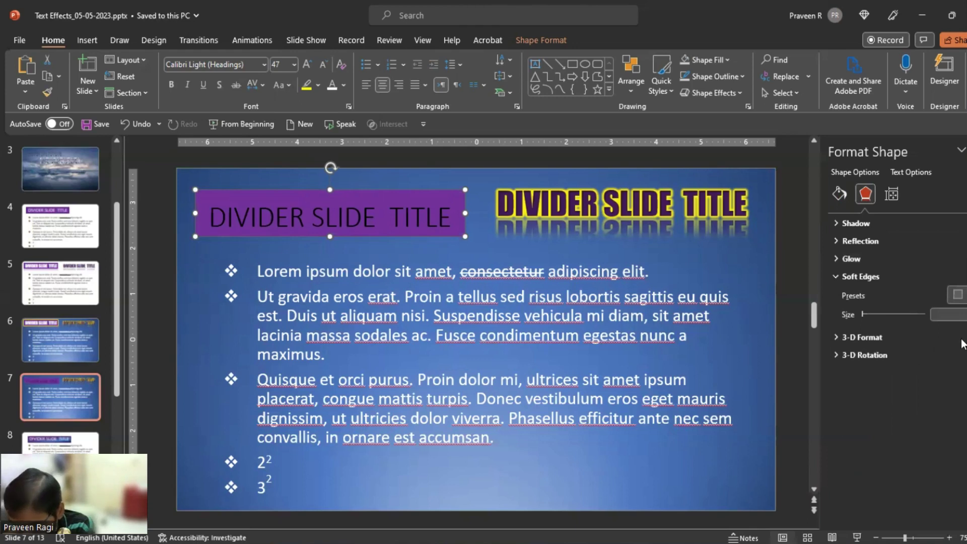
pyautogui.click(958, 295)
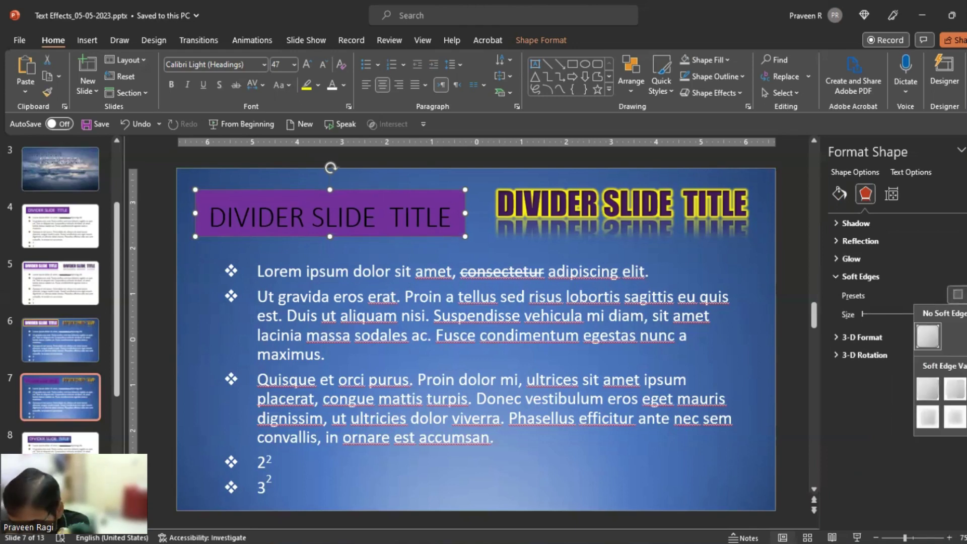
pyautogui.click(952, 421)
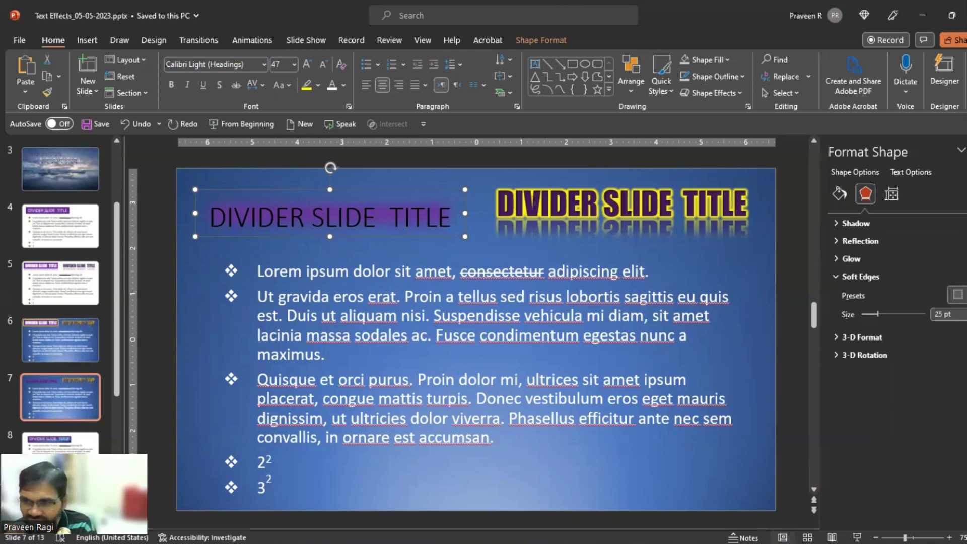
pyautogui.click(958, 295)
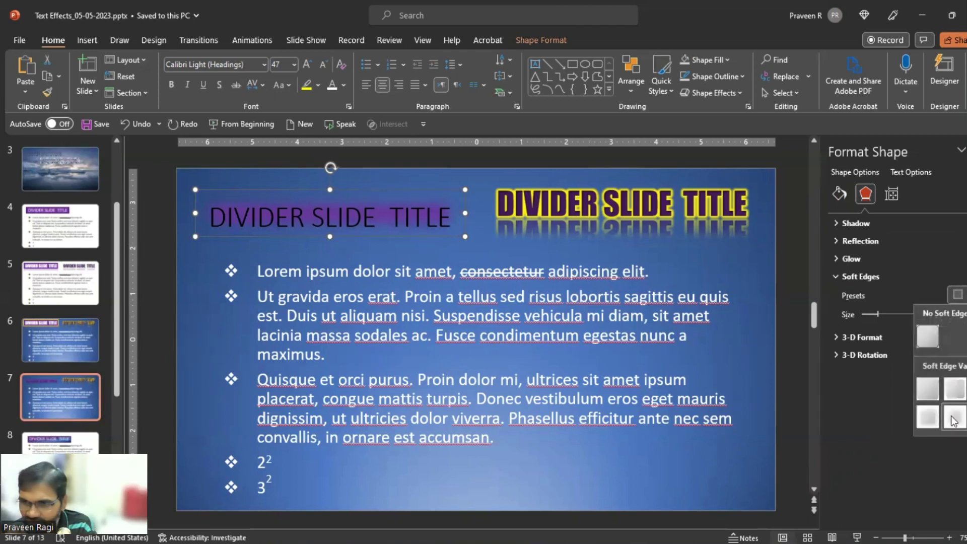
pyautogui.click(953, 388)
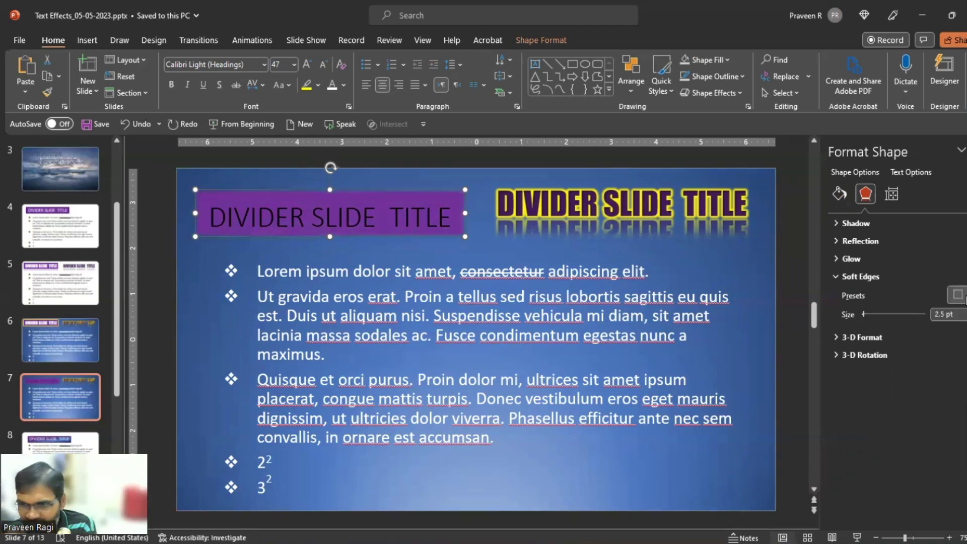
pyautogui.click(958, 295)
pyautogui.click(955, 388)
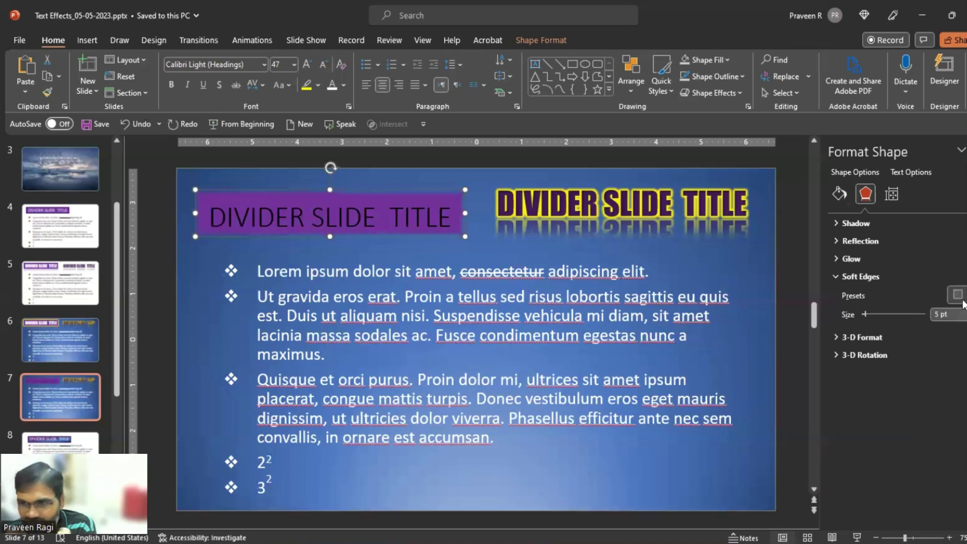
pyautogui.click(957, 295)
pyautogui.click(922, 423)
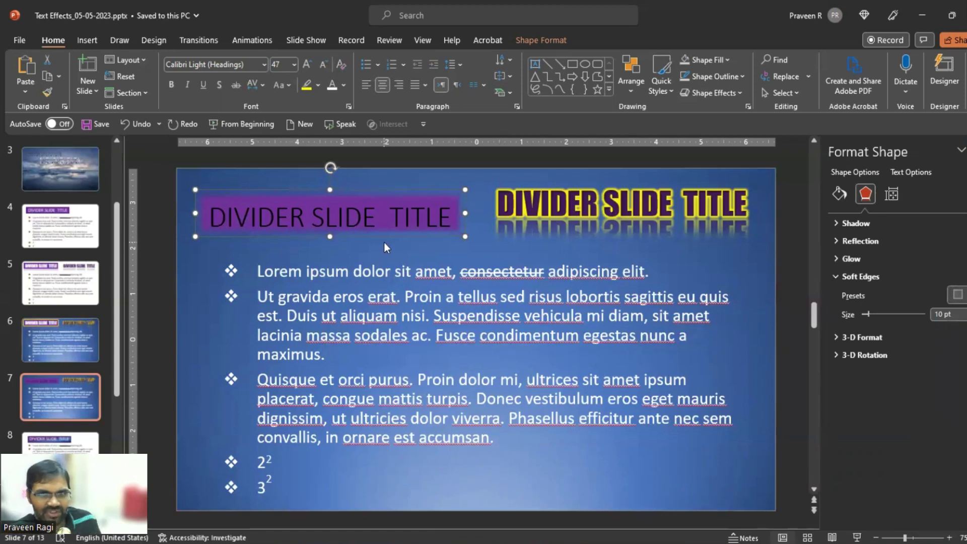
pyautogui.keyDown('ctrl'); pyautogui.scroll(5, 384, 241); pyautogui.keyUp('ctrl')
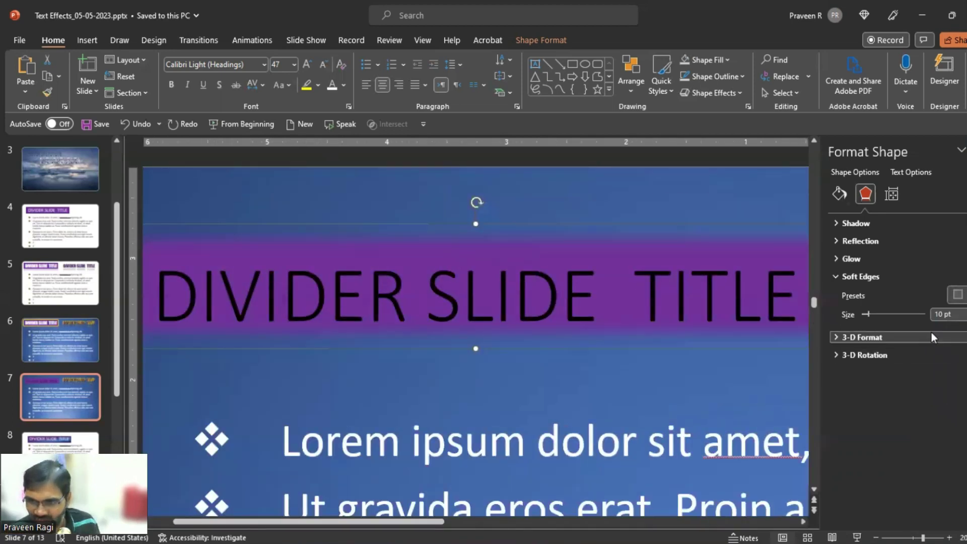
# Step: Set the title box's soft edges to 12 pt and move the box slightly lower
pyautogui.moveTo(868, 313)
pyautogui.mouseDown()
pyautogui.moveTo(881, 306)
pyautogui.moveTo(866, 309)
pyautogui.mouseUp()
pyautogui.scroll(-5, 545, 265)
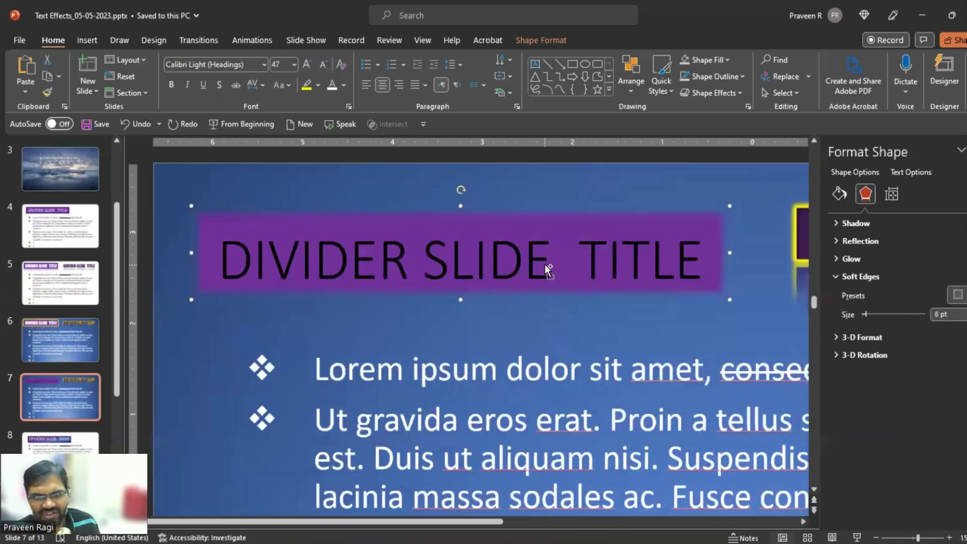
pyautogui.moveTo(536, 210); pyautogui.dragTo(535, 221)
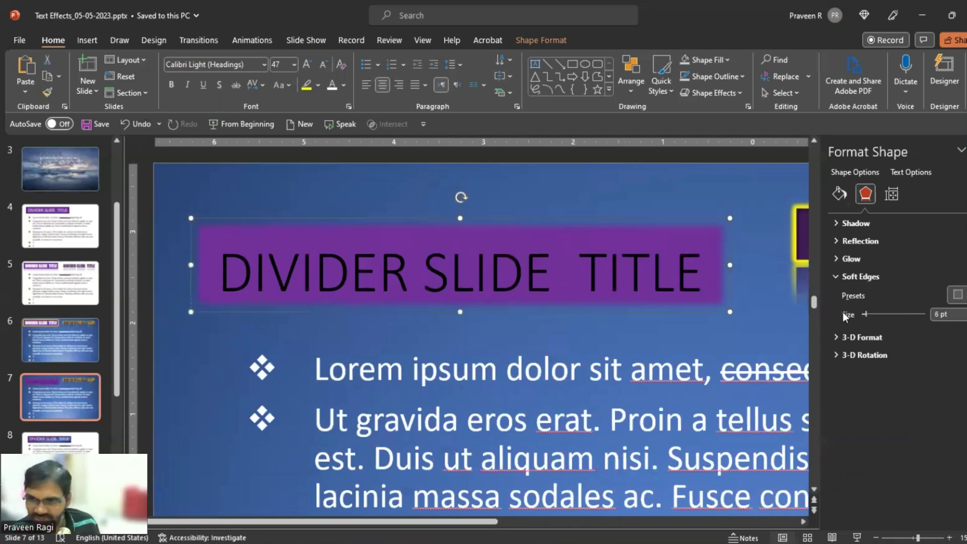
pyautogui.moveTo(867, 313); pyautogui.dragTo(869, 313)
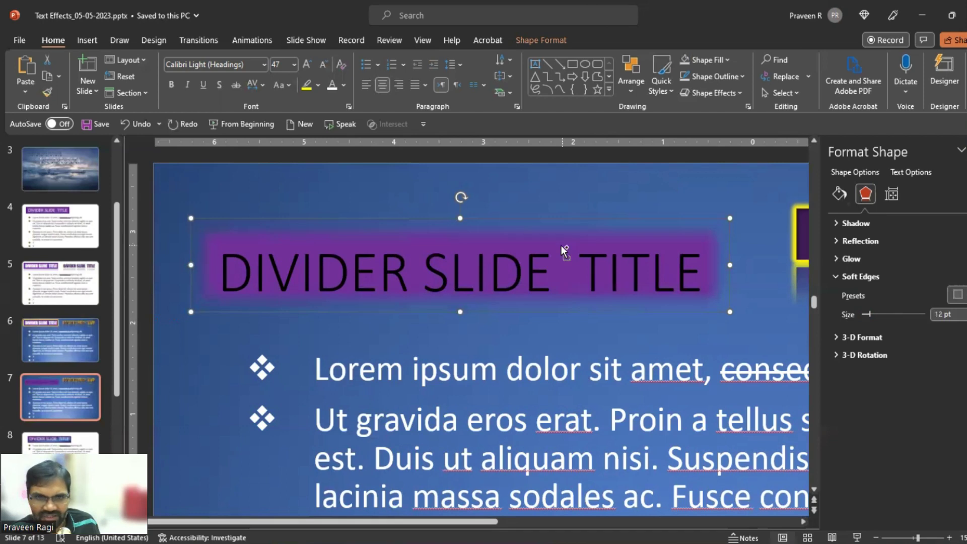
pyautogui.click(715, 60)
# Step: Set the left title box to No Fill and draw a rectangle covering the DIVIDER SLIDE TITLE heading
pyautogui.click(704, 231)
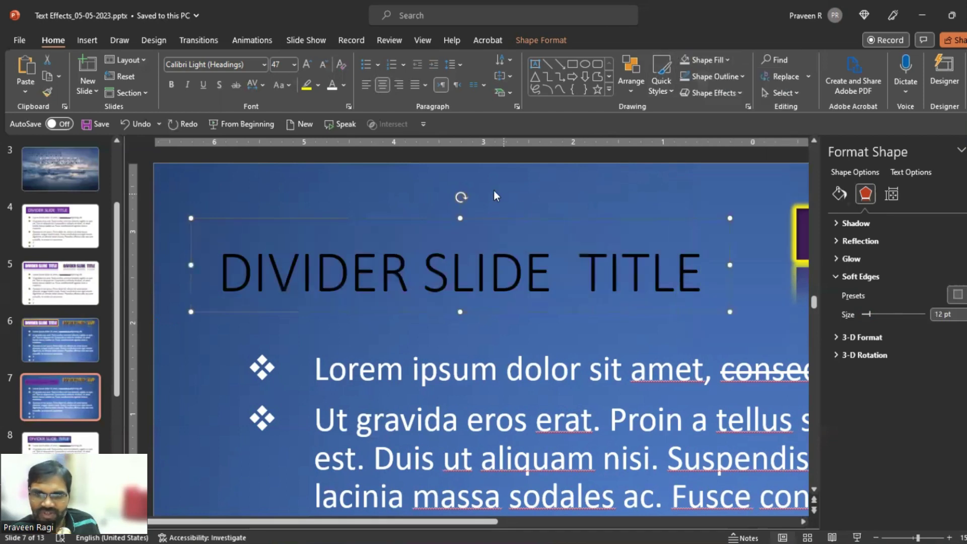
pyautogui.click(519, 205)
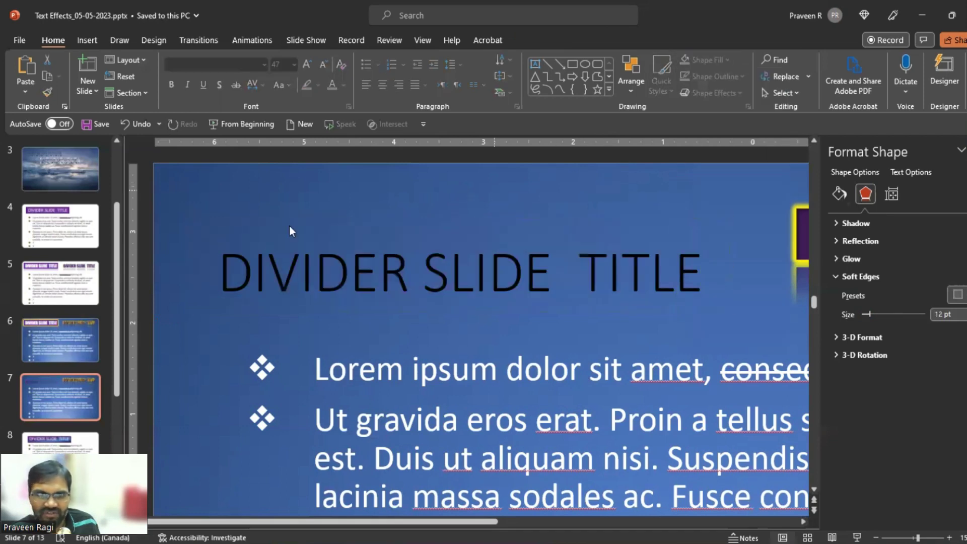
pyautogui.click(86, 41)
pyautogui.click(209, 75)
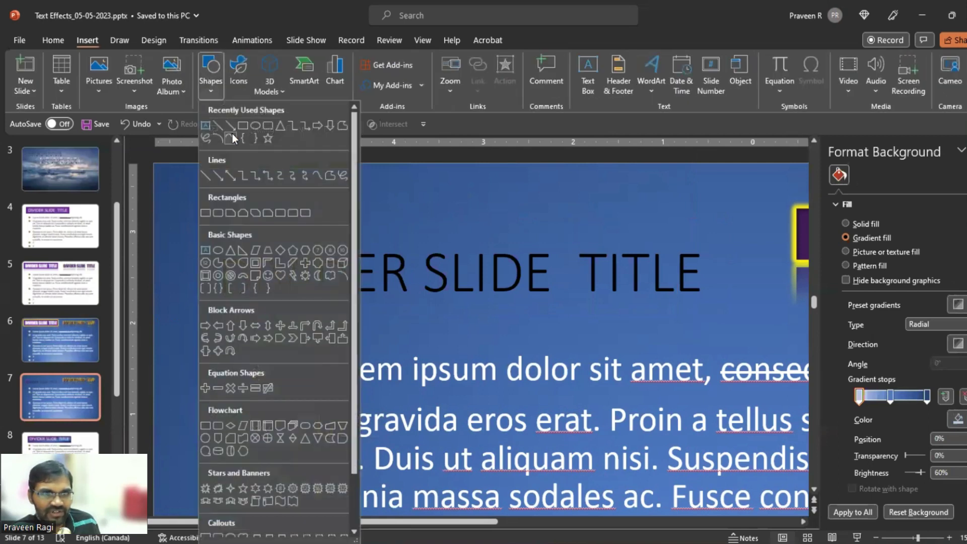
pyautogui.click(242, 125)
pyautogui.moveTo(206, 232); pyautogui.dragTo(722, 317)
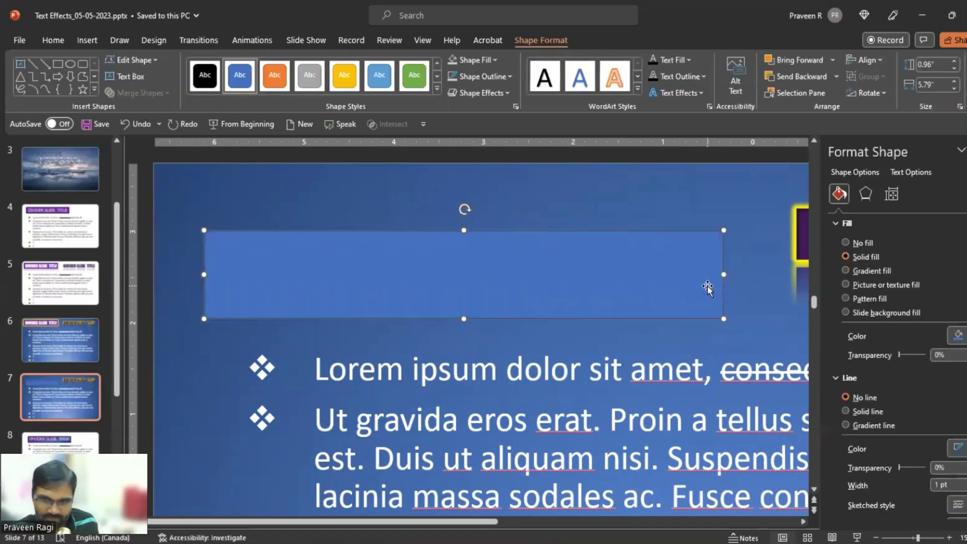
pyautogui.moveTo(707, 286); pyautogui.dragTo(640, 338)
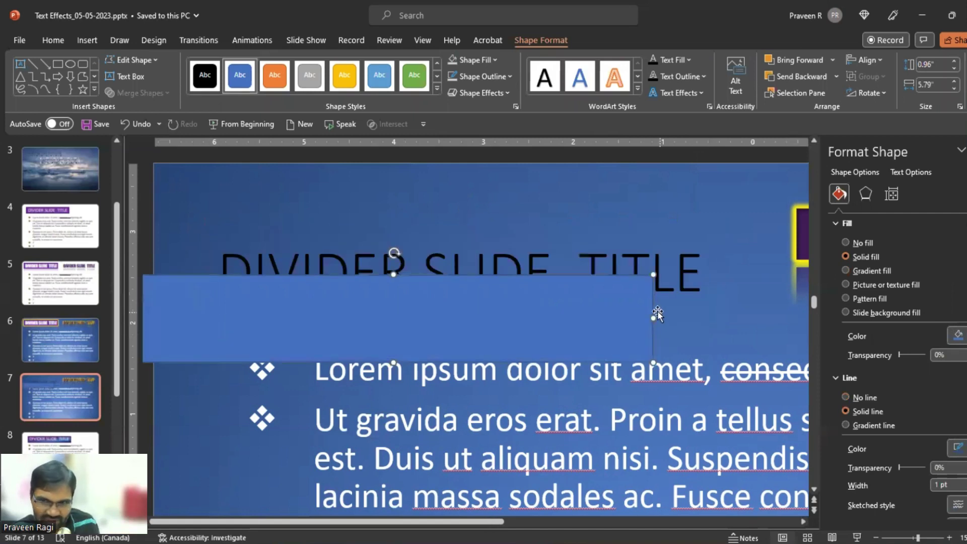
pyautogui.hotkey('ctrl', 'z')
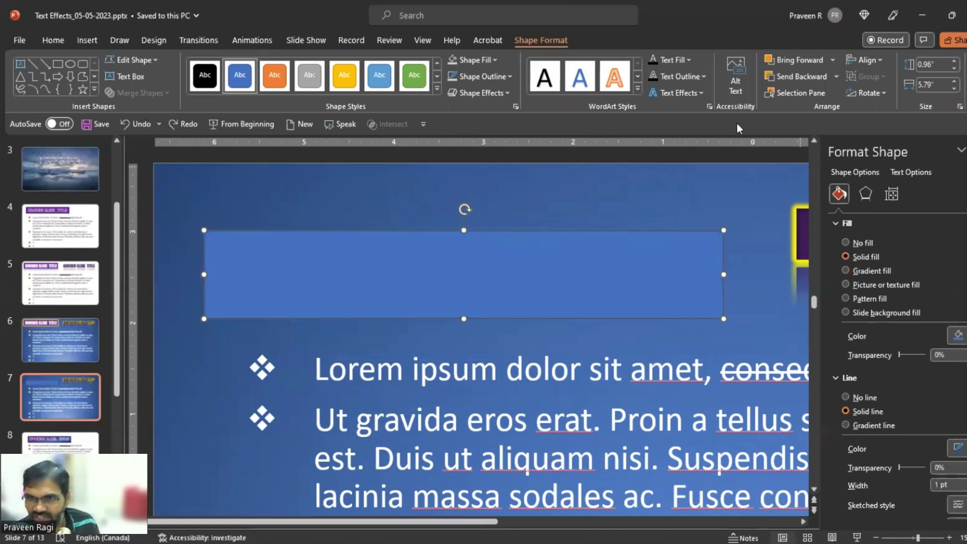
# Step: Send the rectangle to back, fill it purple, and soften its edges to about 25 pt
pyautogui.click(835, 76)
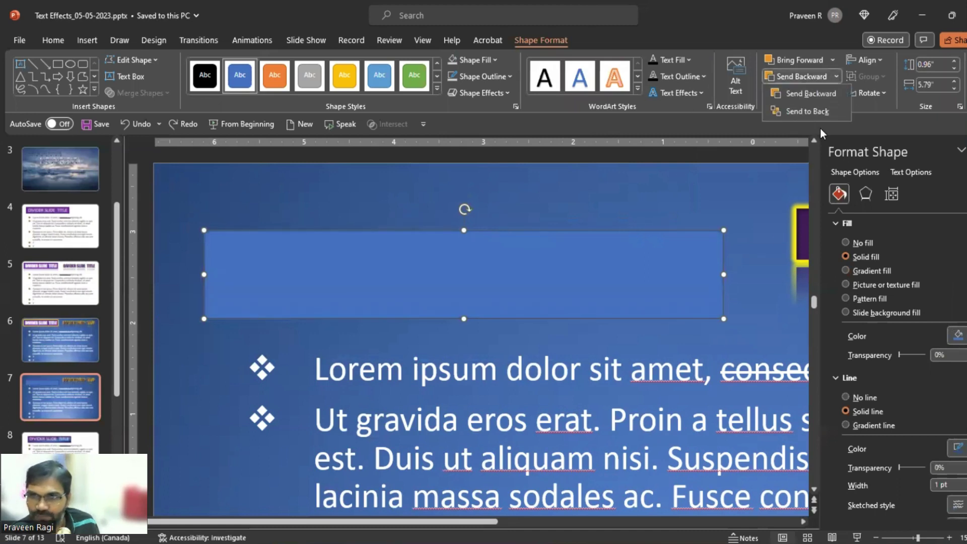
pyautogui.click(805, 110)
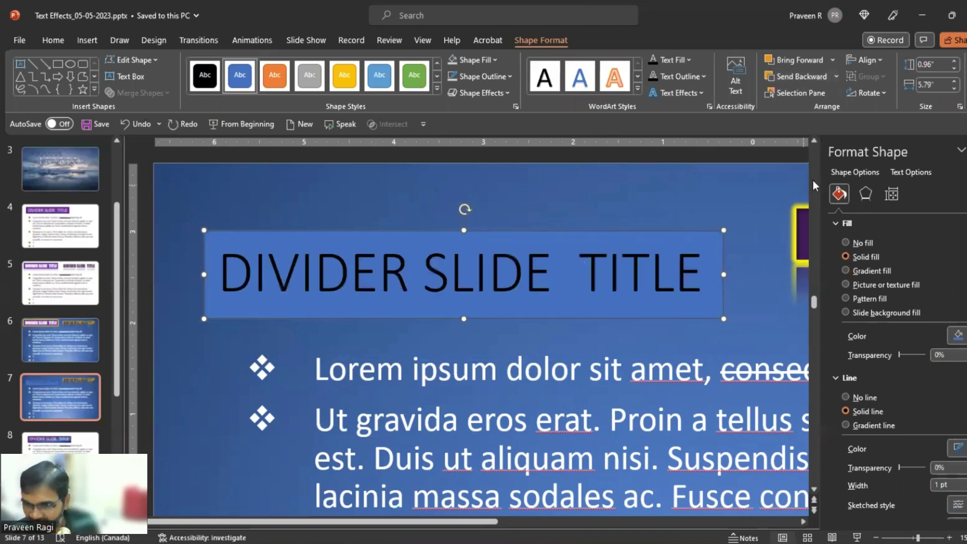
pyautogui.click(488, 58)
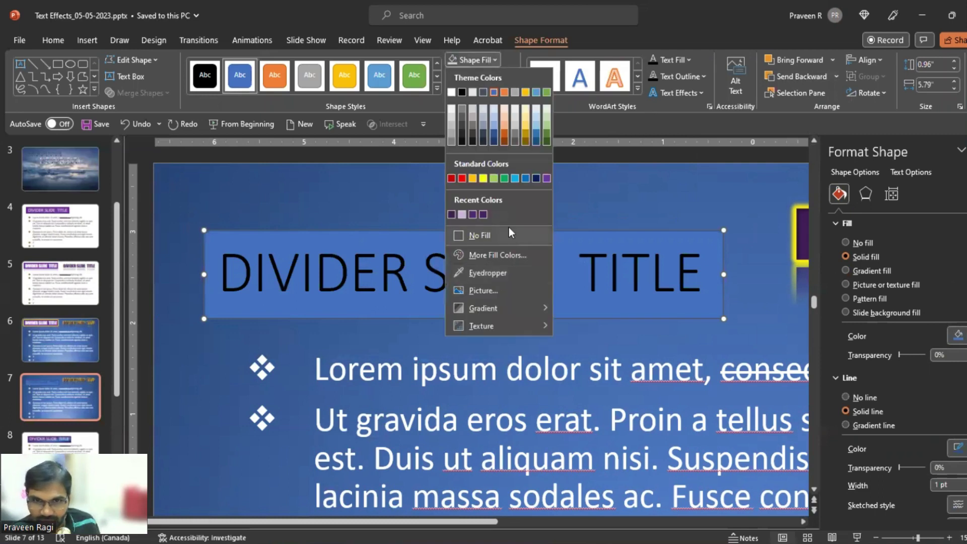
pyautogui.click(485, 215)
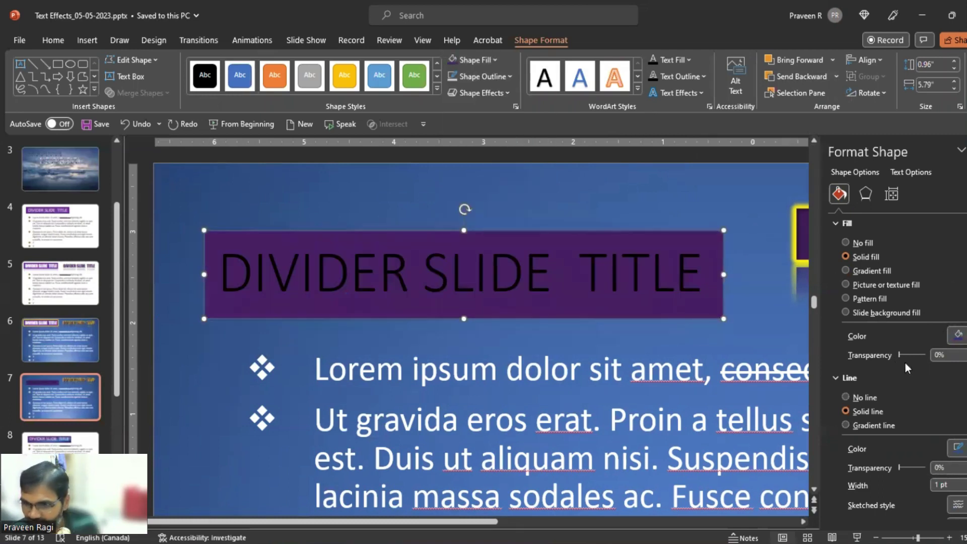
pyautogui.click(866, 194)
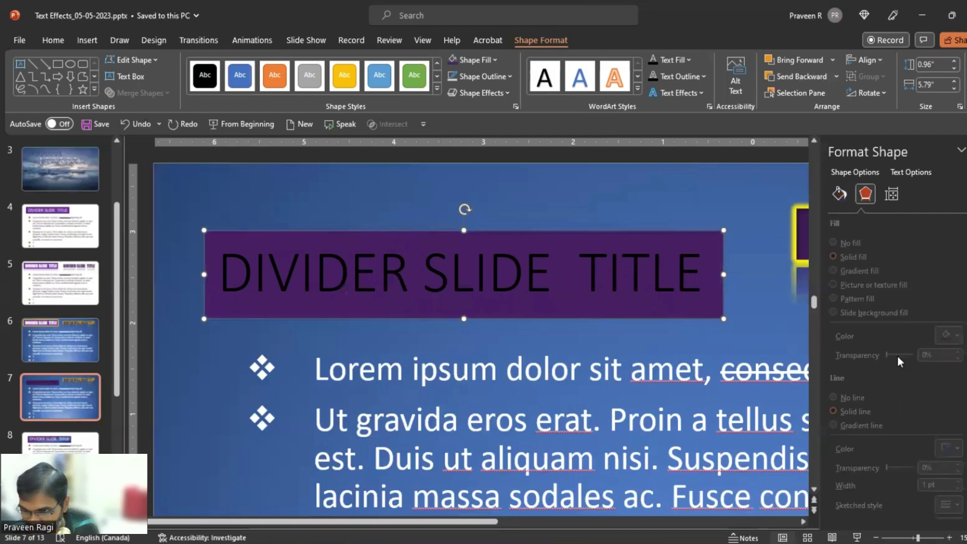
pyautogui.moveTo(861, 313); pyautogui.dragTo(878, 318)
pyautogui.keyDown('ctrl'); pyautogui.scroll(-3, 701, 304); pyautogui.keyUp('ctrl')
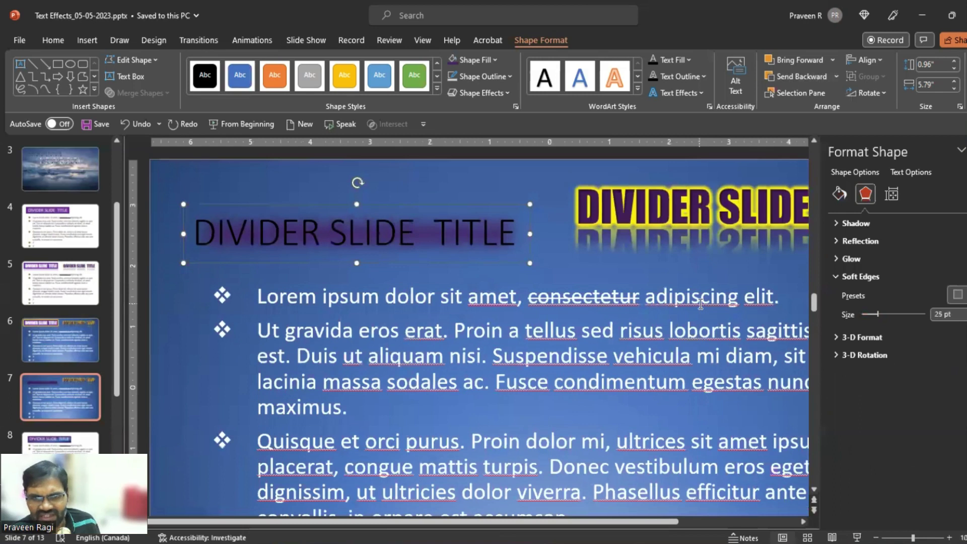
# Step: Select the right WordArt title and set its text shadow to No Shadow
pyautogui.keyDown('ctrl'); pyautogui.scroll(-2, 700, 304); pyautogui.keyUp('ctrl')
pyautogui.click(580, 194)
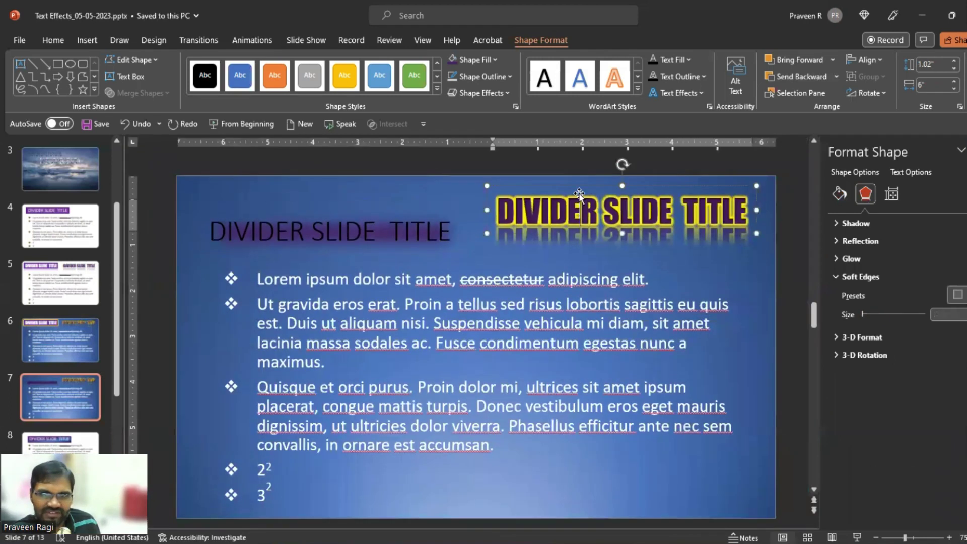
pyautogui.press('Escape')
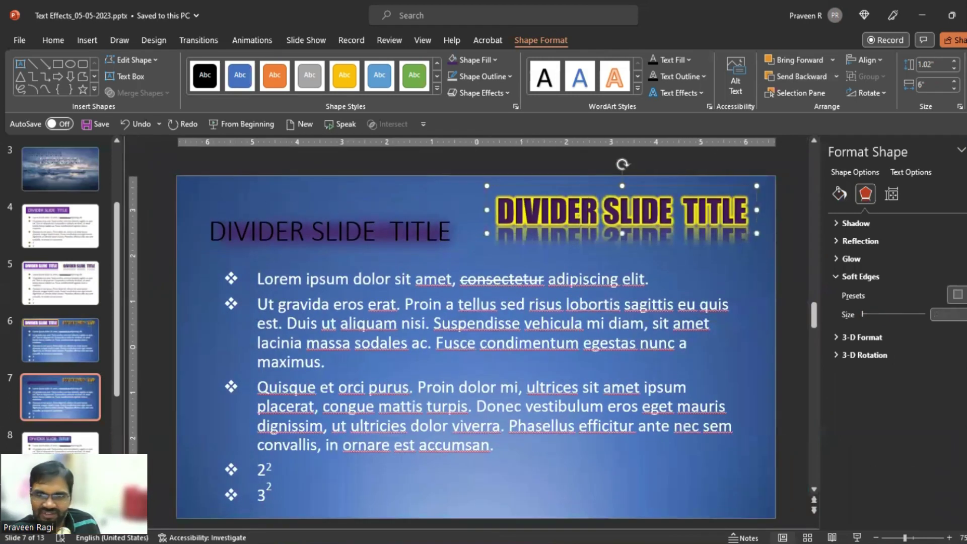
pyautogui.click(920, 172)
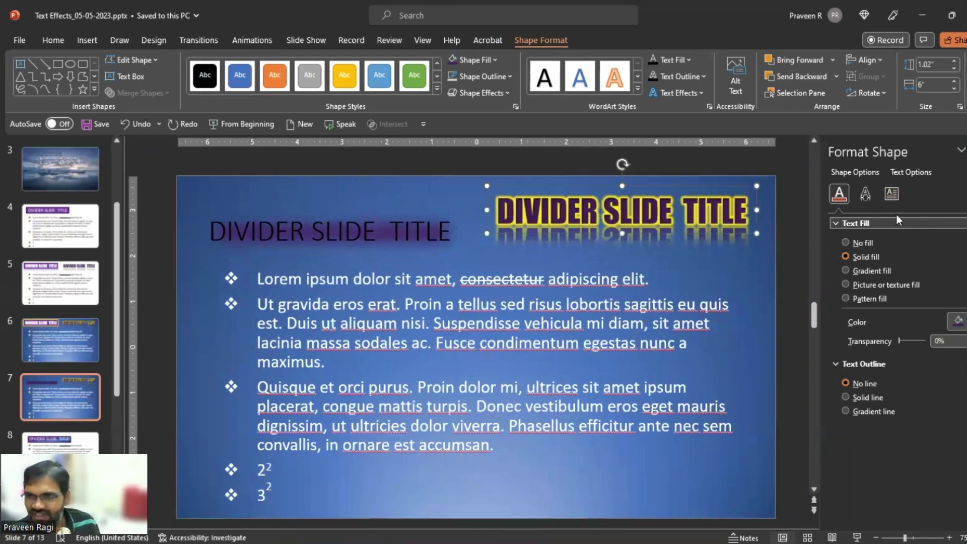
pyautogui.click(864, 194)
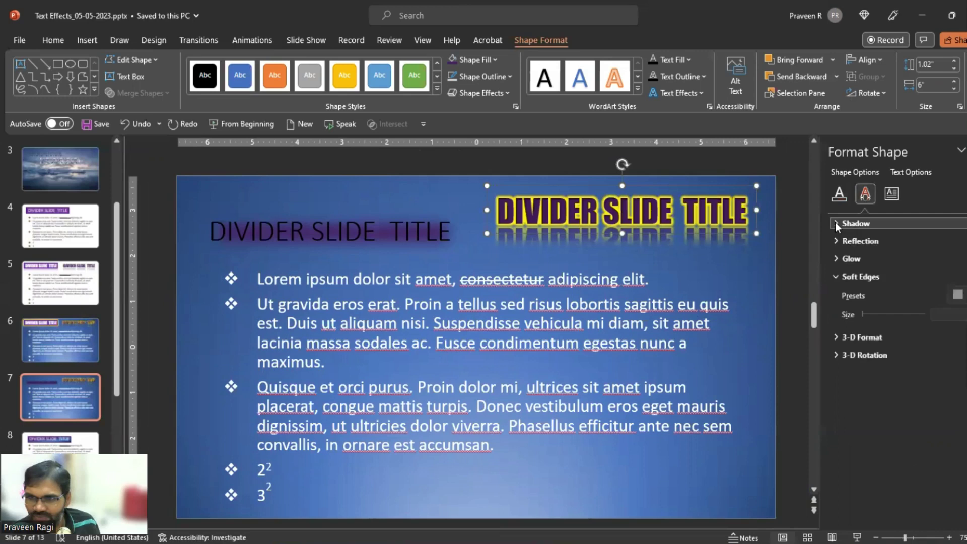
pyautogui.click(835, 222)
pyautogui.click(958, 242)
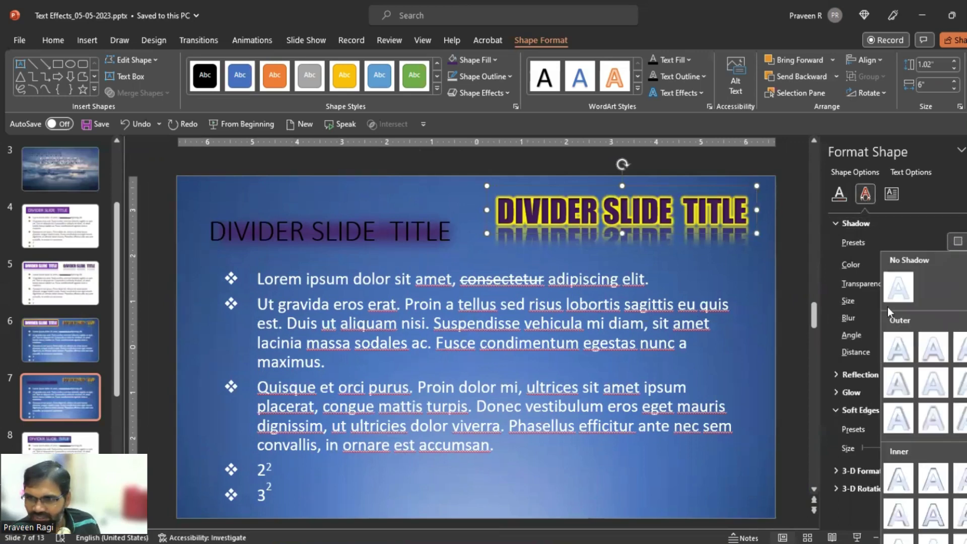
pyautogui.click(893, 275)
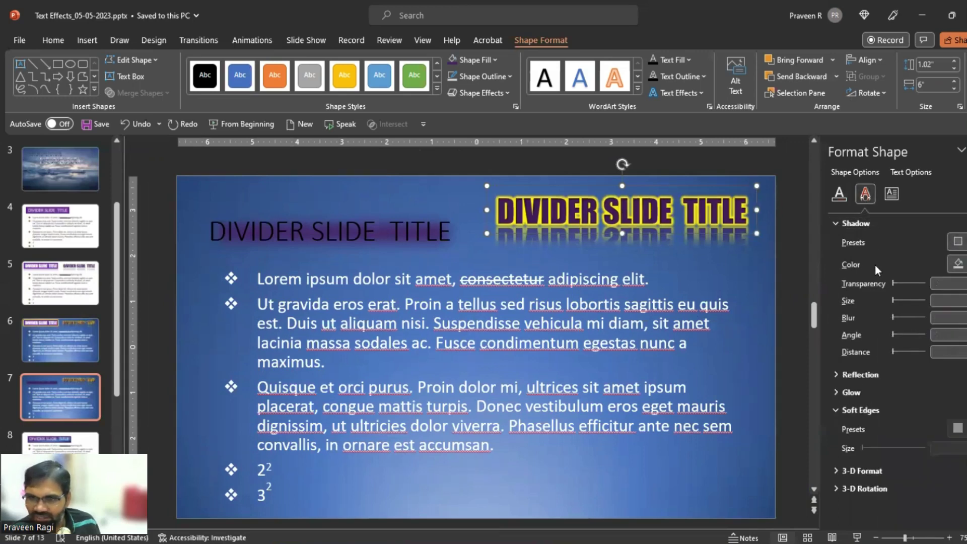
# Step: Remove the WordArt title's reflection and yellow glow
pyautogui.click(838, 222)
pyautogui.click(838, 242)
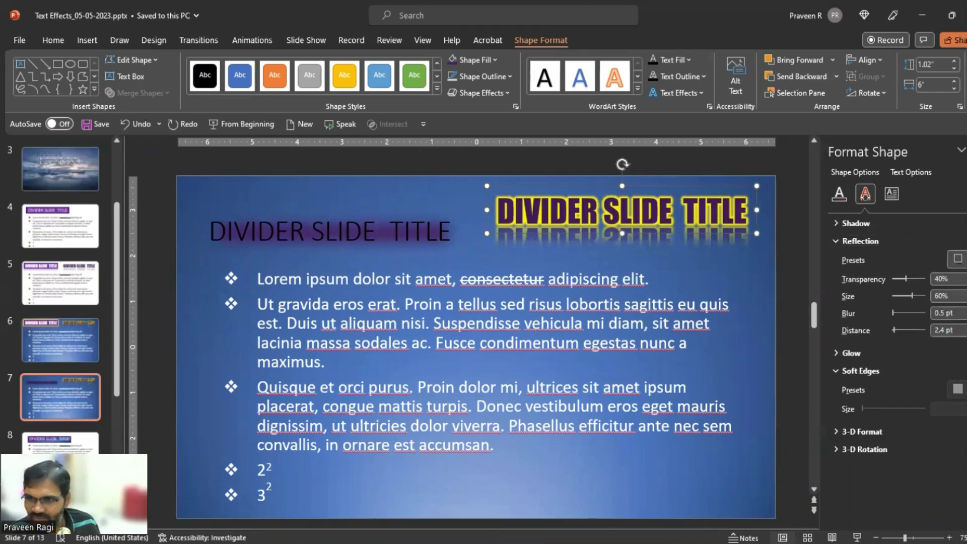
pyautogui.click(957, 259)
pyautogui.click(908, 305)
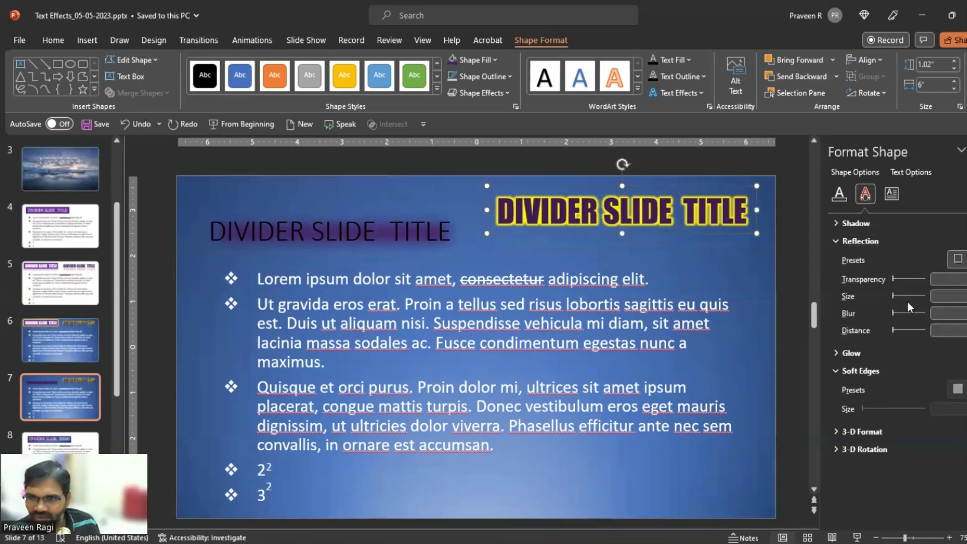
pyautogui.click(839, 241)
pyautogui.click(839, 259)
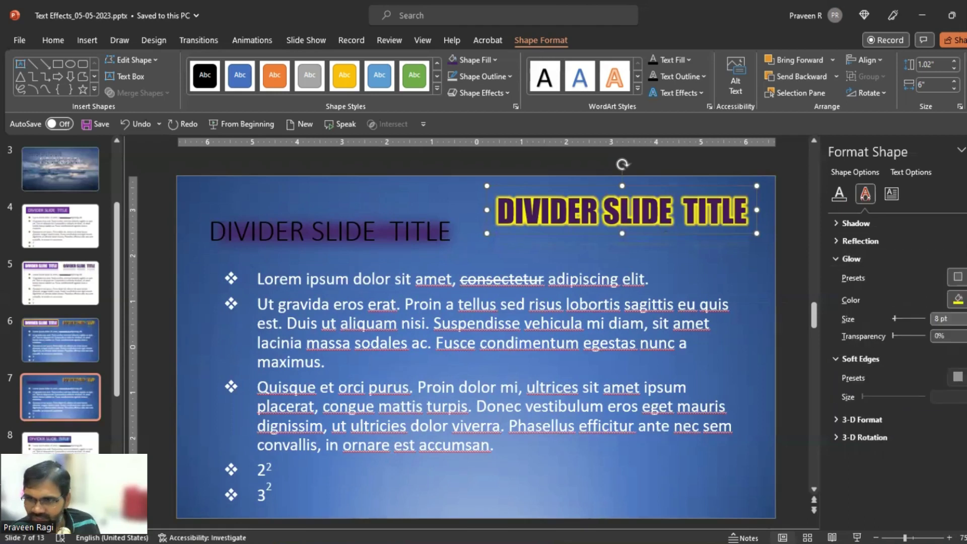
pyautogui.click(958, 277)
pyautogui.click(839, 321)
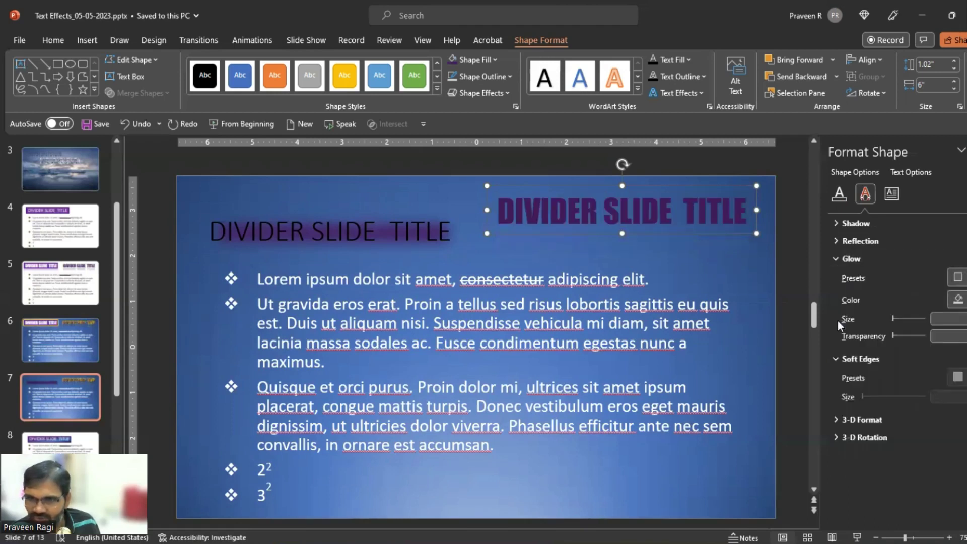
pyautogui.click(834, 258)
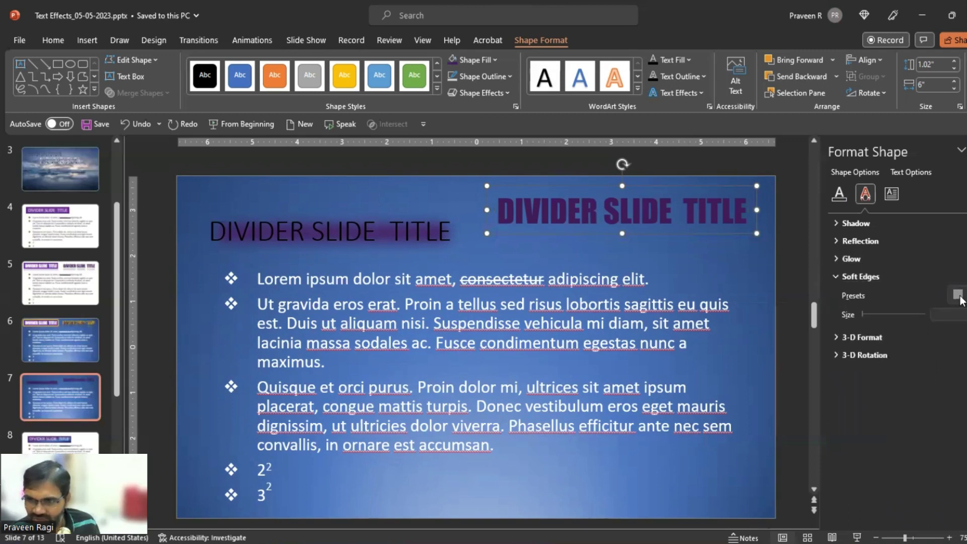
pyautogui.click(836, 276)
pyautogui.click(836, 277)
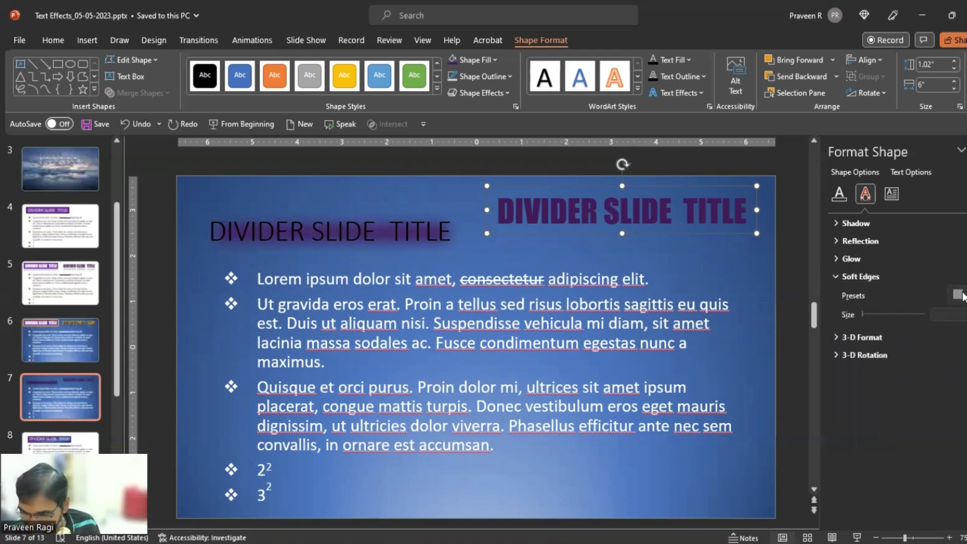
pyautogui.click(616, 210)
pyautogui.hotkey('ctrl', 'a')
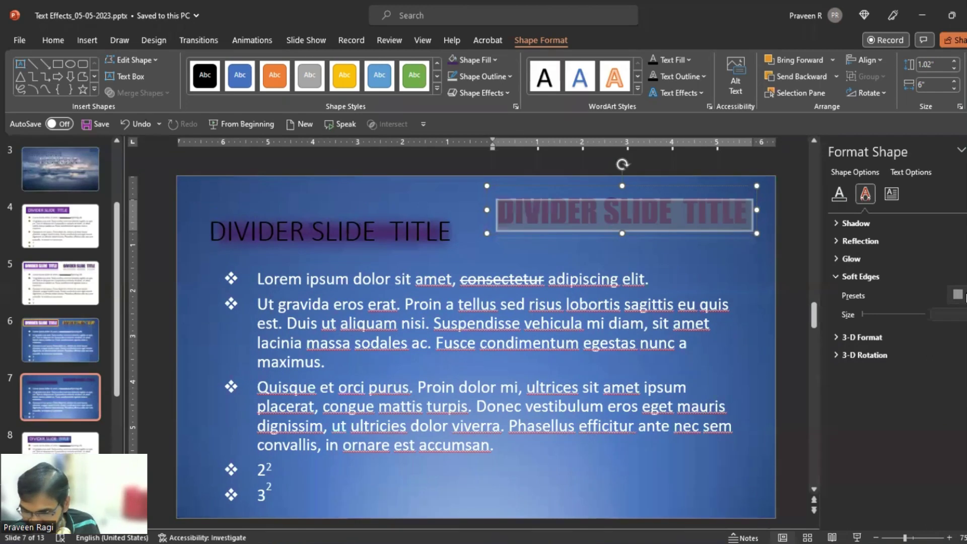
pyautogui.click(782, 227)
pyautogui.click(609, 189)
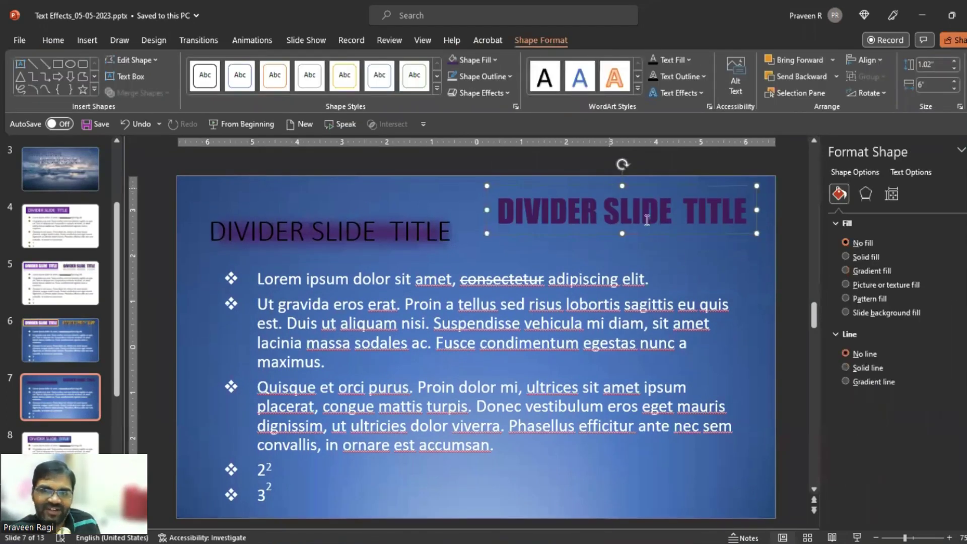
pyautogui.scroll(10, 675, 247)
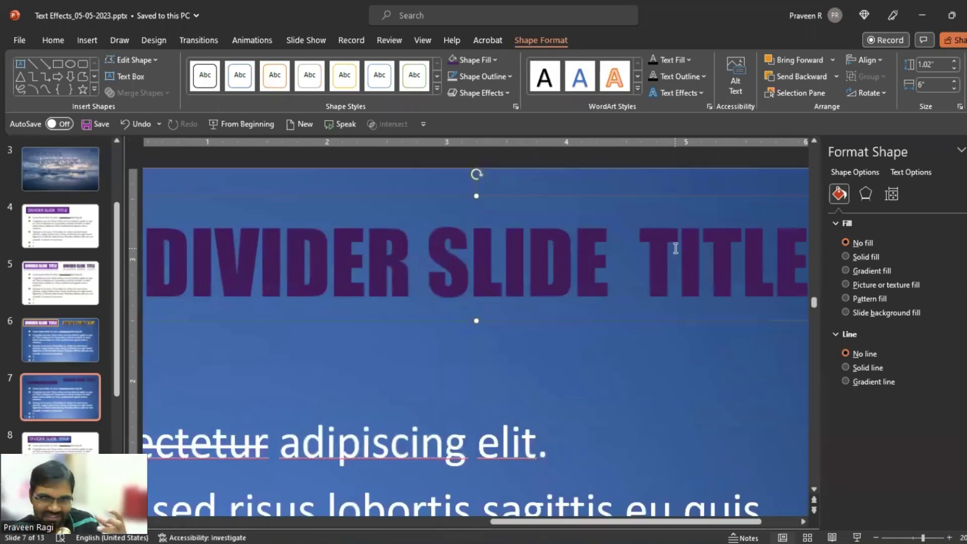
pyautogui.click(910, 172)
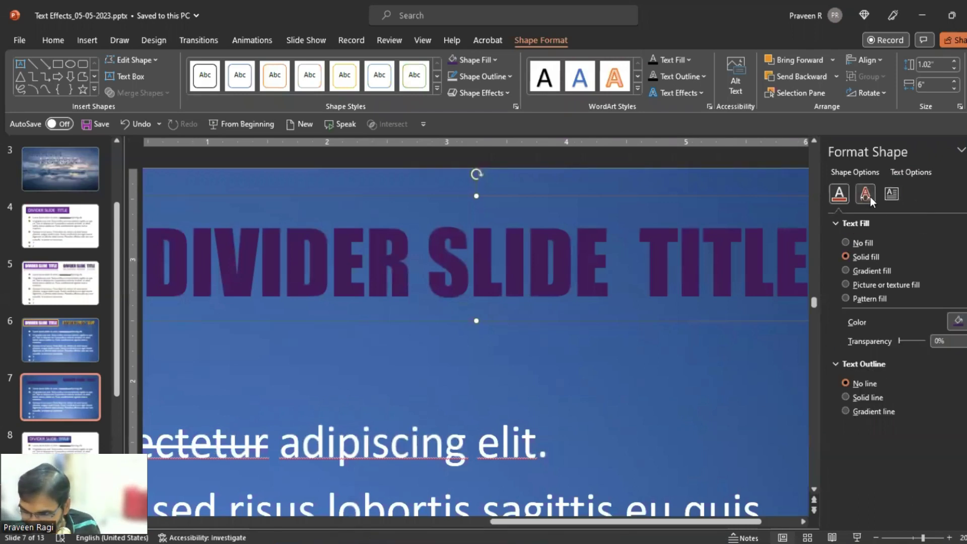